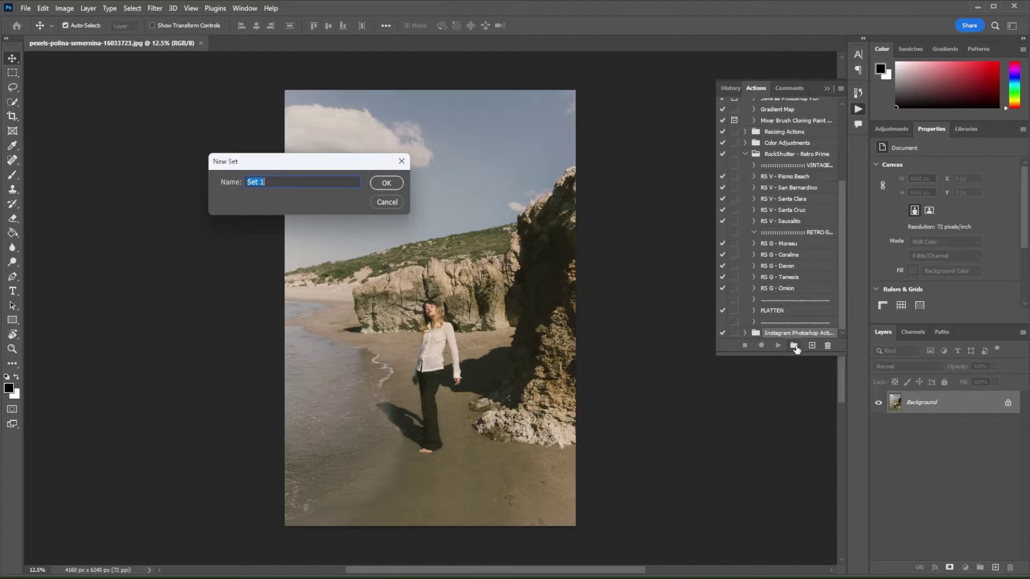
Name the new action set 'Color Adjustments', fixing a typo, and confirm it
text(Color AD)
key(BackSpace)
text(djustments)
key(Return)
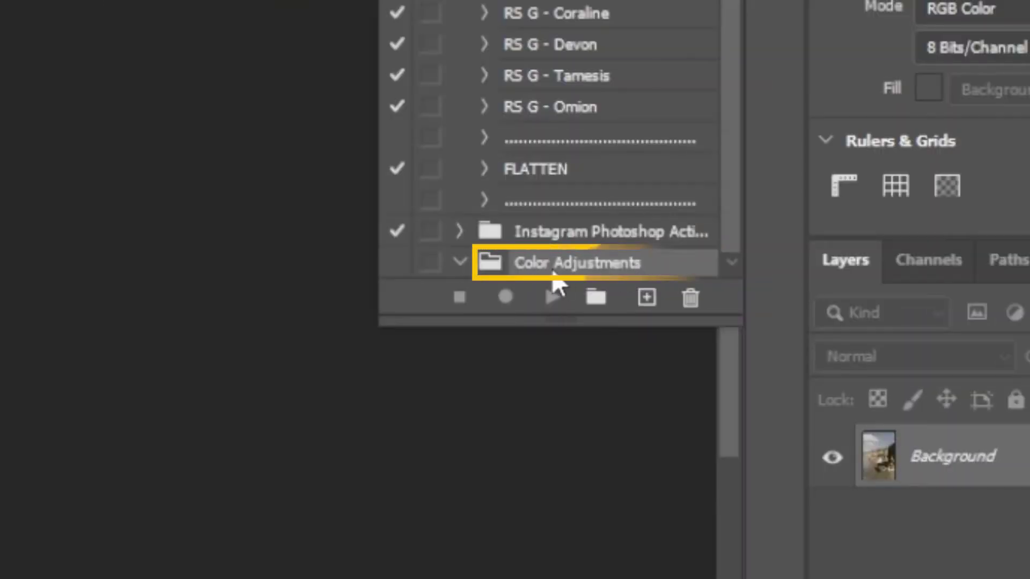
click(645, 298)
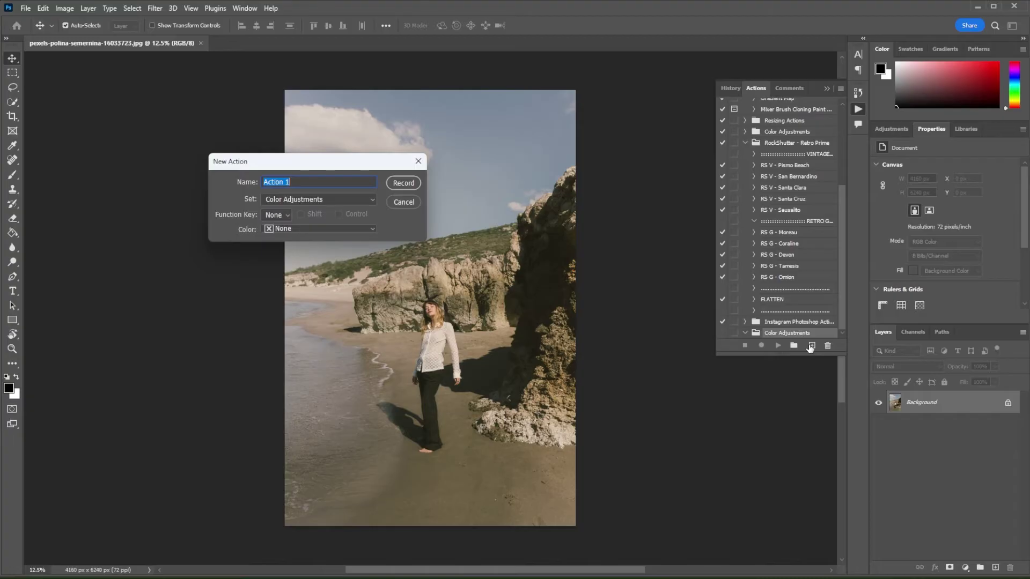
Name the action 'Saturation', assign it to the Color Adjustments set, and start recording
text(Saturation)
click(362, 198)
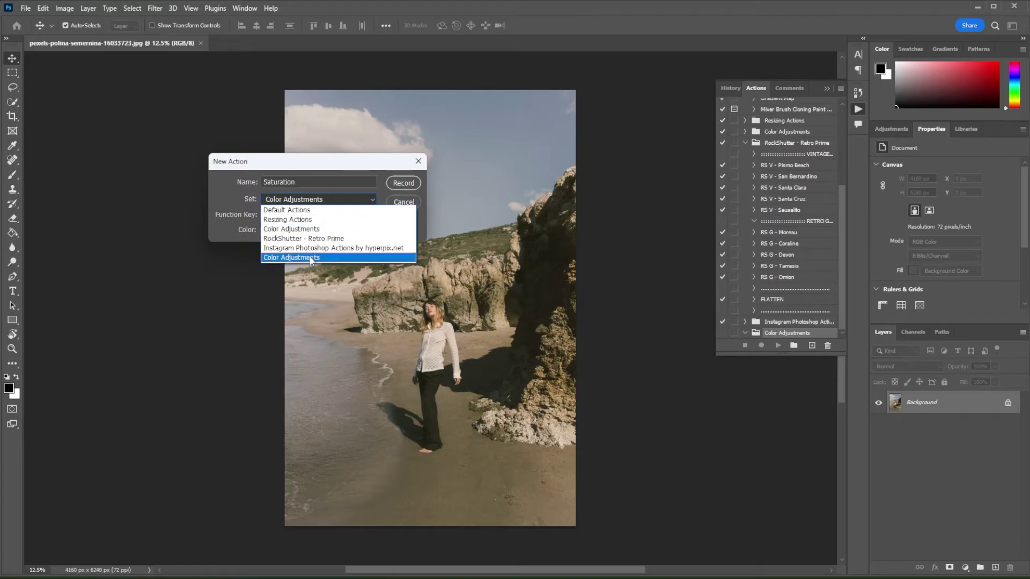
click(317, 258)
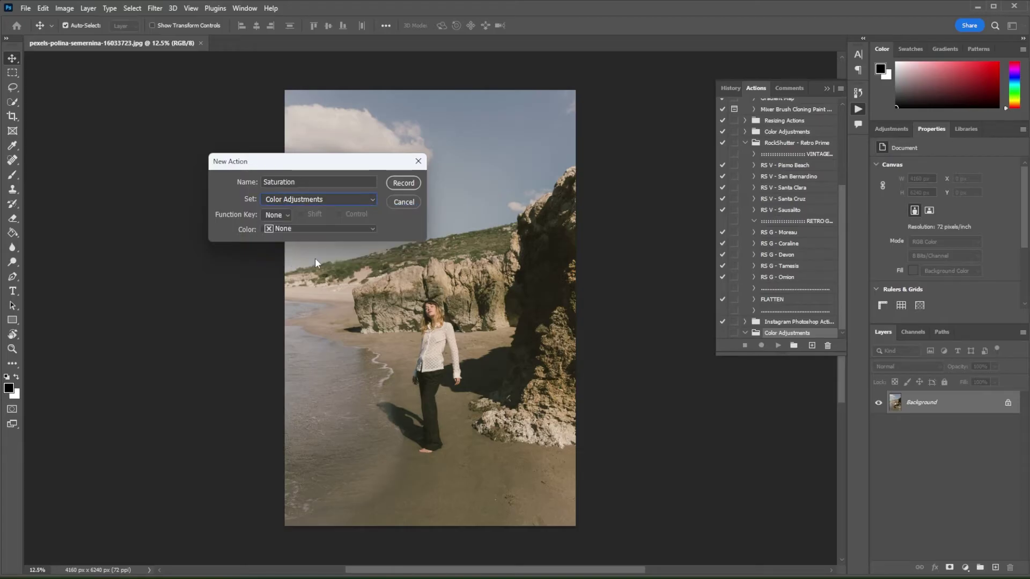
click(400, 182)
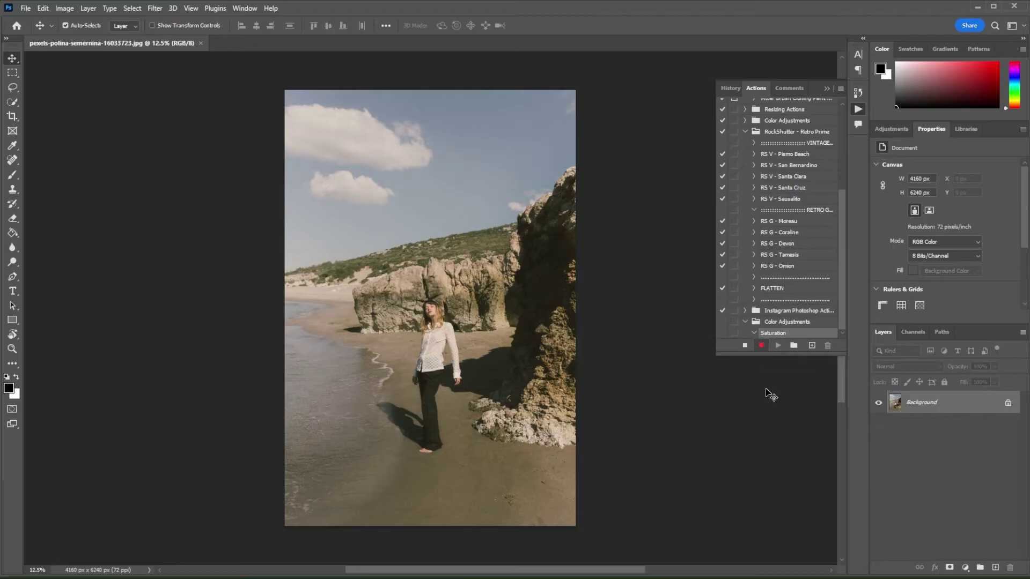
Add a Hue/Saturation adjustment layer and step through the Yellows, Greens, Cyans and Blues ranges
click(898, 129)
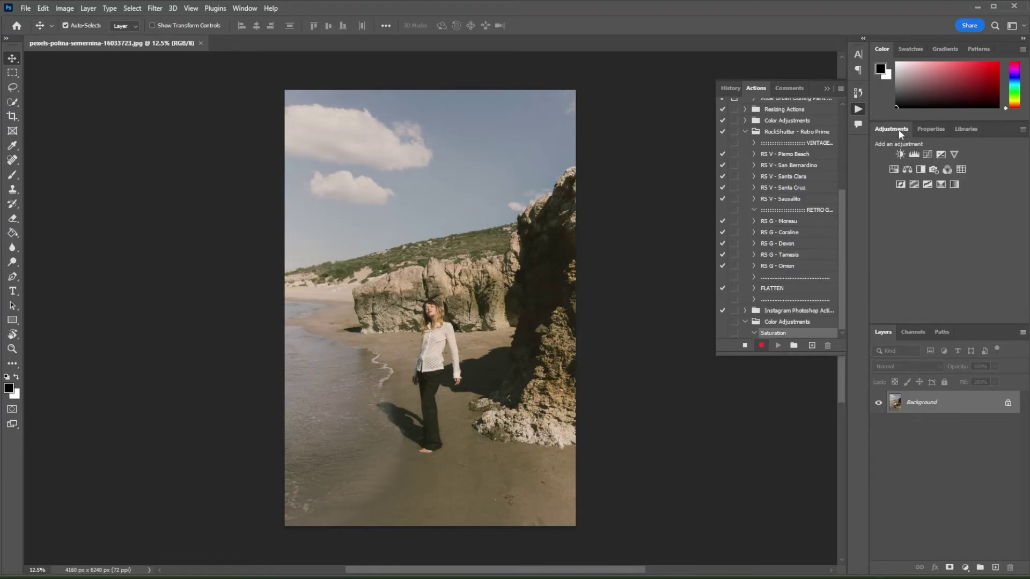
click(930, 171)
click(930, 181)
click(942, 207)
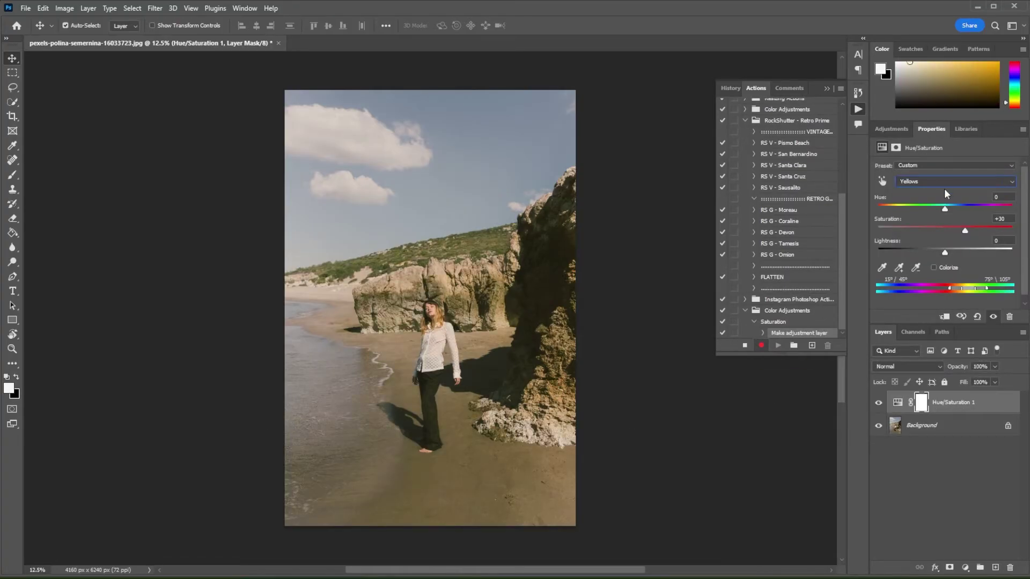
click(944, 182)
click(943, 216)
click(933, 182)
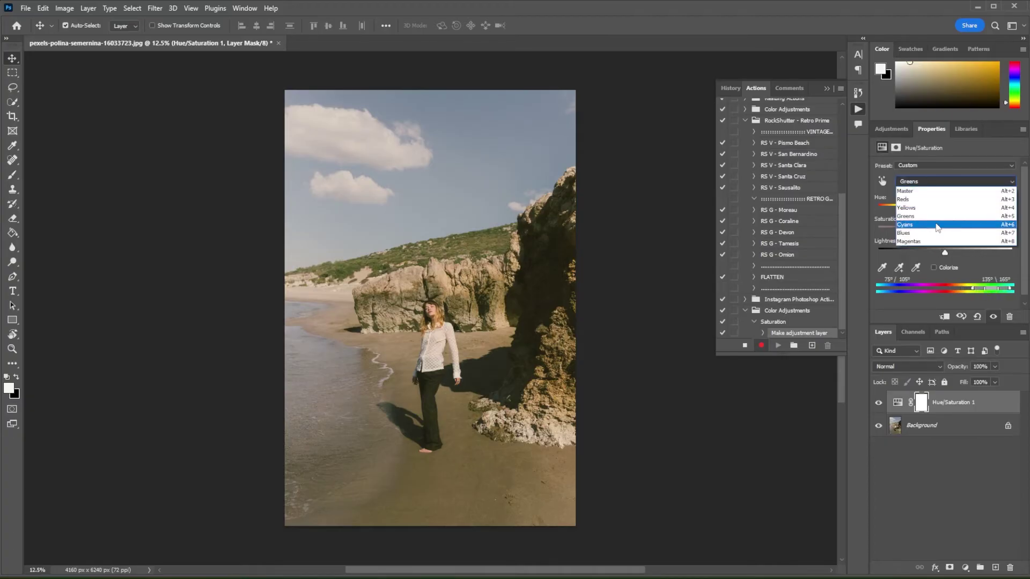
click(972, 226)
click(952, 182)
click(965, 224)
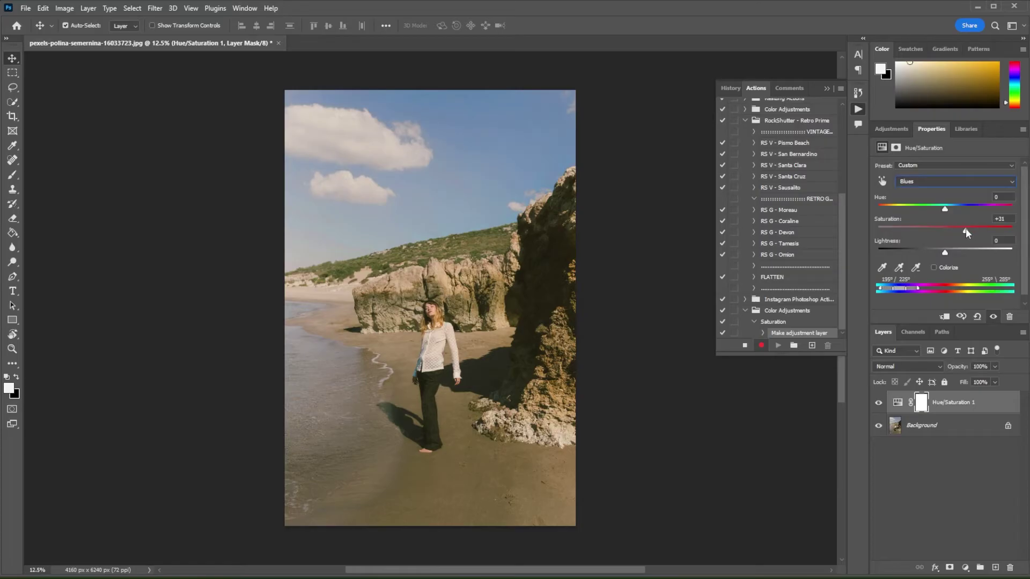
Revisit Yellows, Greens and Magentas, then darken the Reds to lightness -10
click(960, 183)
click(957, 207)
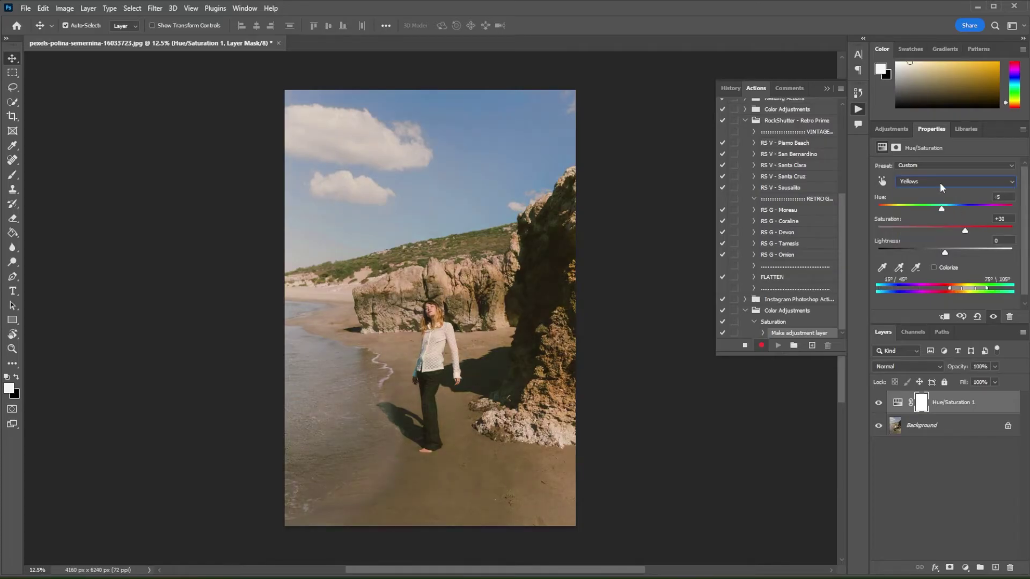
click(942, 183)
click(945, 209)
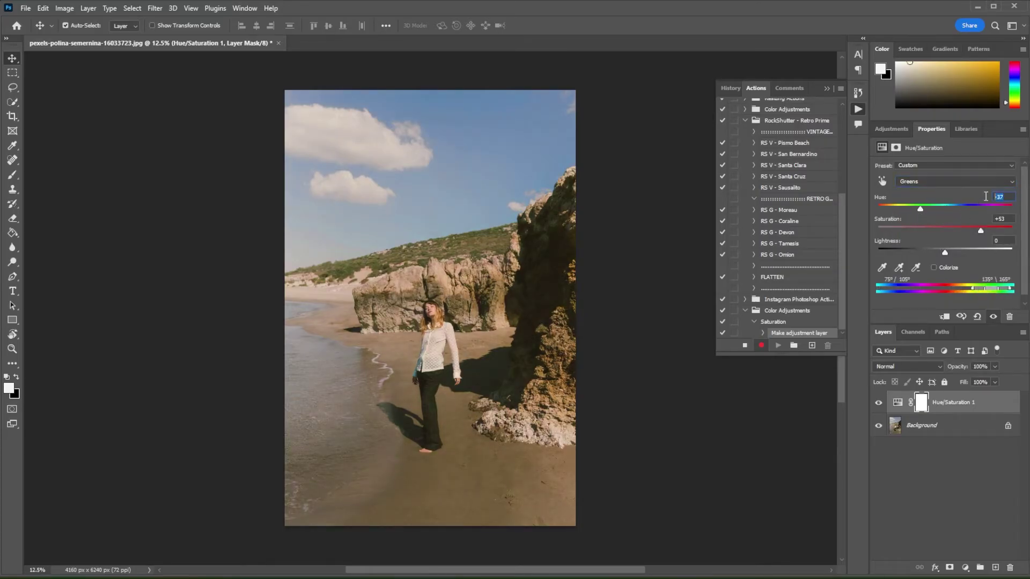
click(928, 182)
click(937, 239)
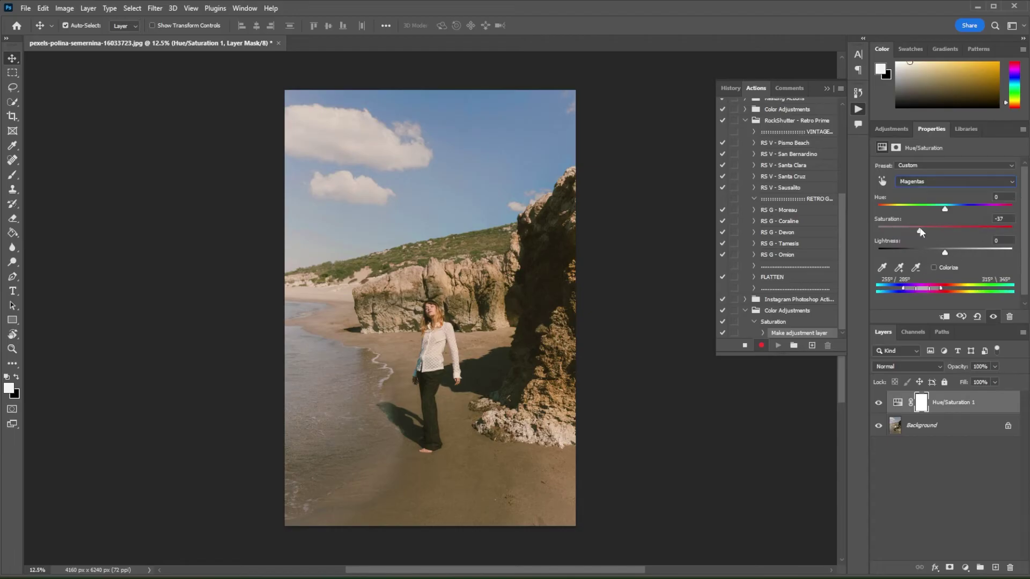
key(Up)
key(Up)
key(Up)
key(Up)
key(Up)
drag(944, 252, 938, 250)
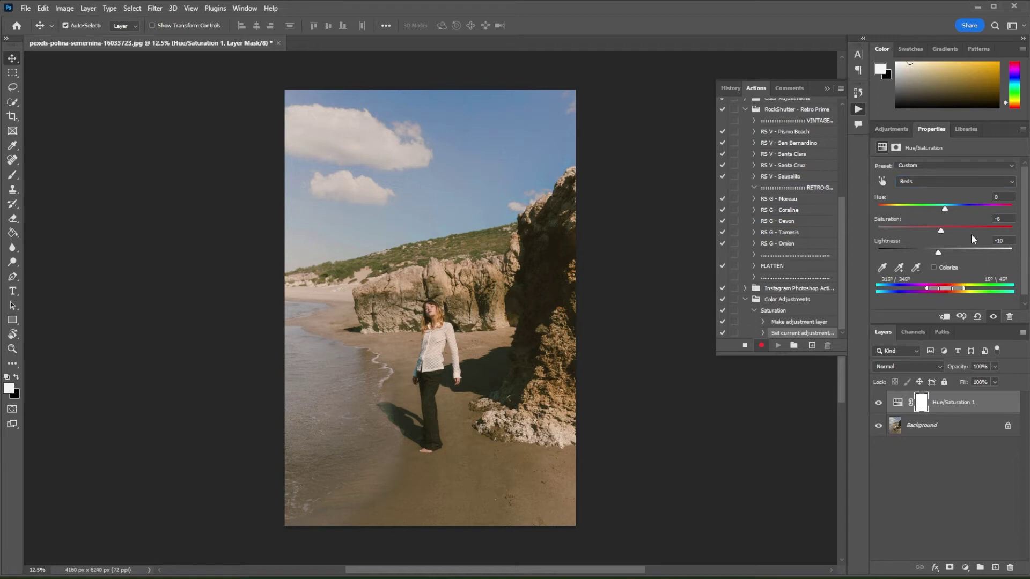
click(25, 8)
Save the photo as a PSD, stop recording the Saturation action, and close the Actions panel
click(36, 143)
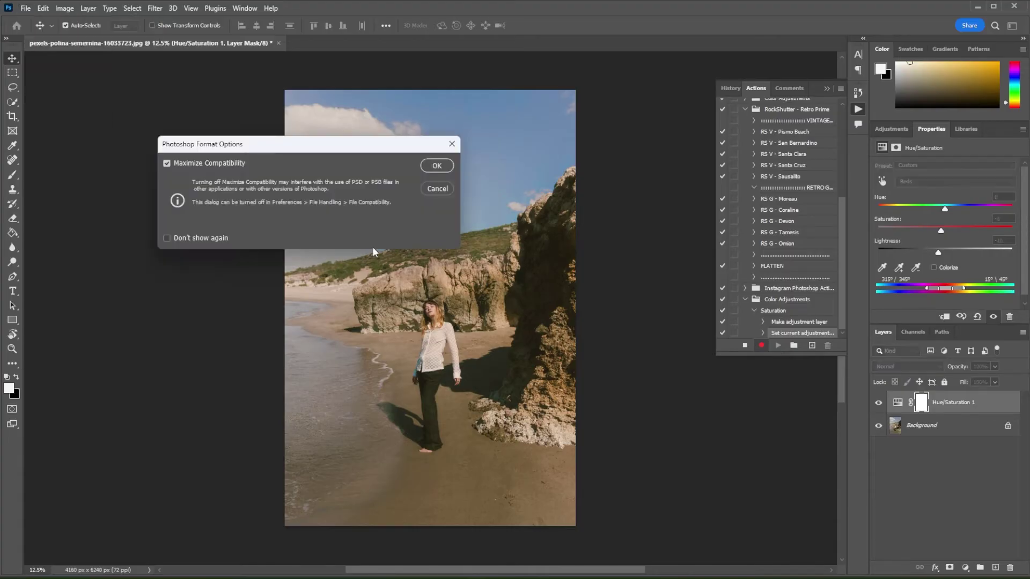
click(438, 168)
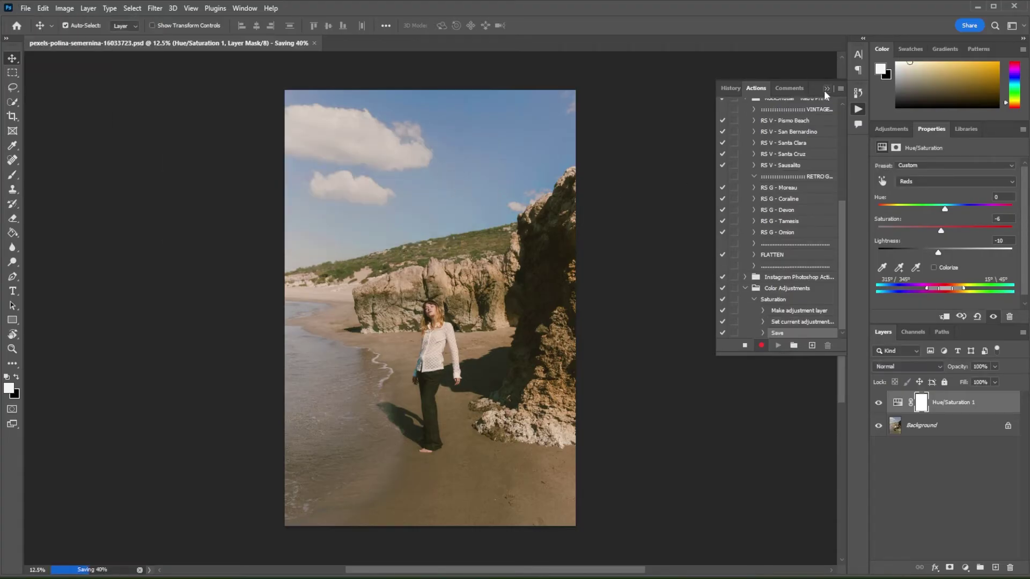
click(744, 347)
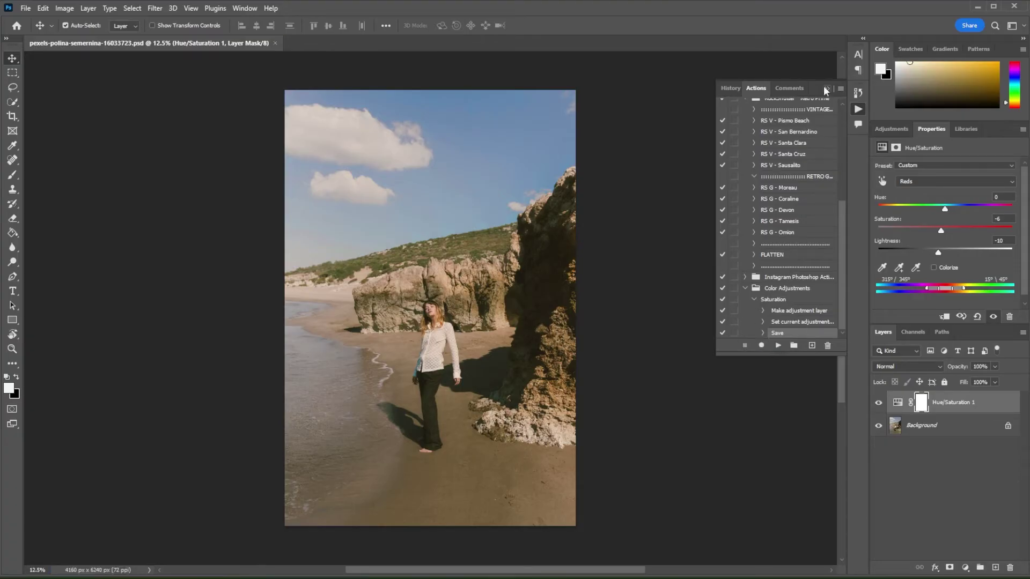
click(825, 88)
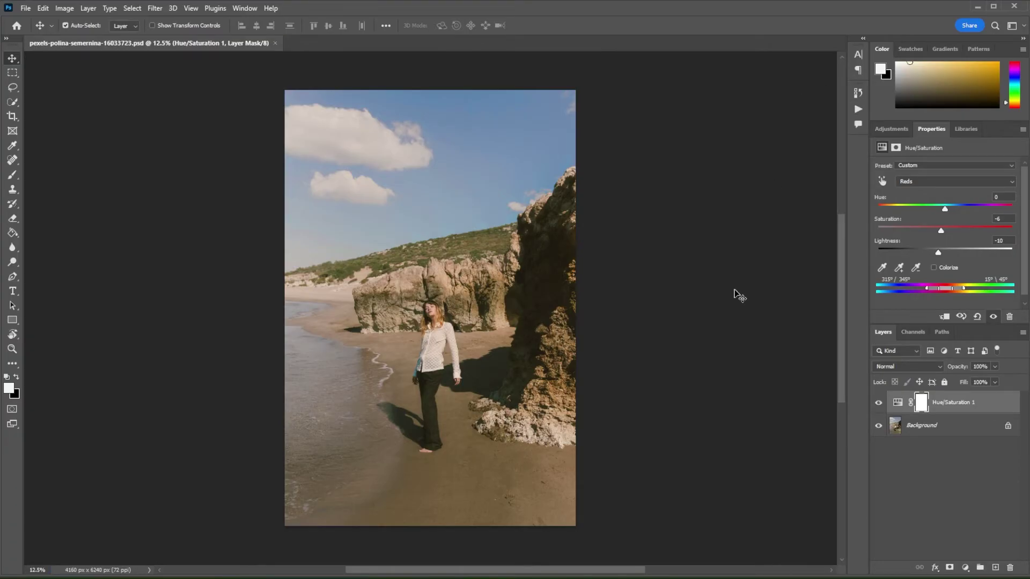
click(674, 413)
Open the Batch dialog and set it to play Saturation from the Color Adjustments set
click(25, 9)
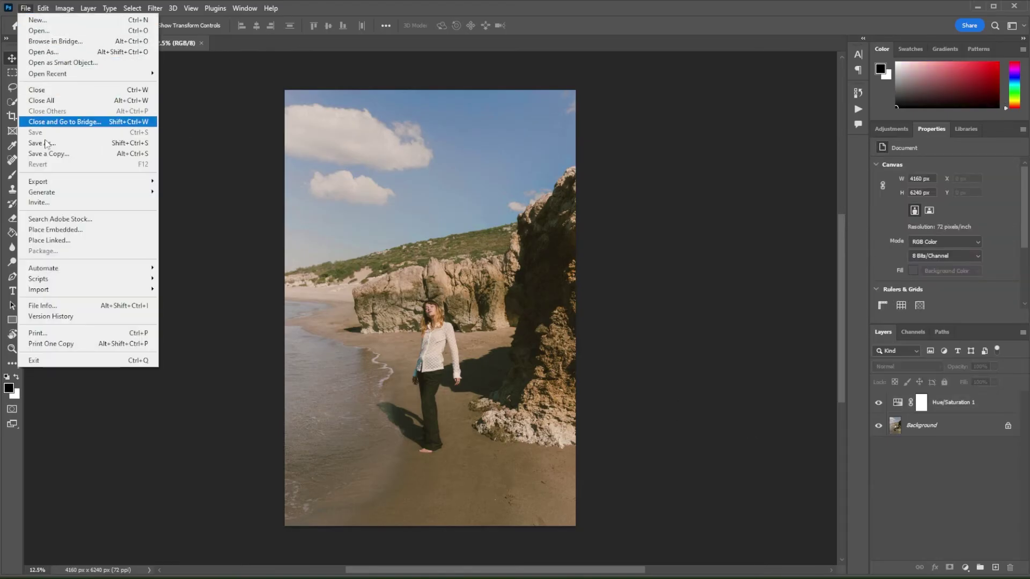
mouse_move(60, 268)
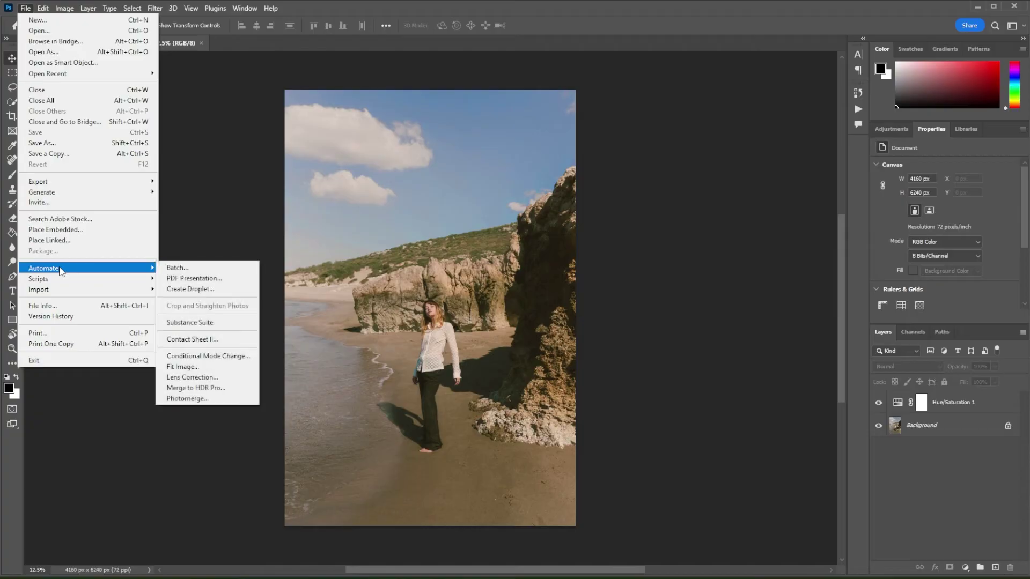
click(185, 270)
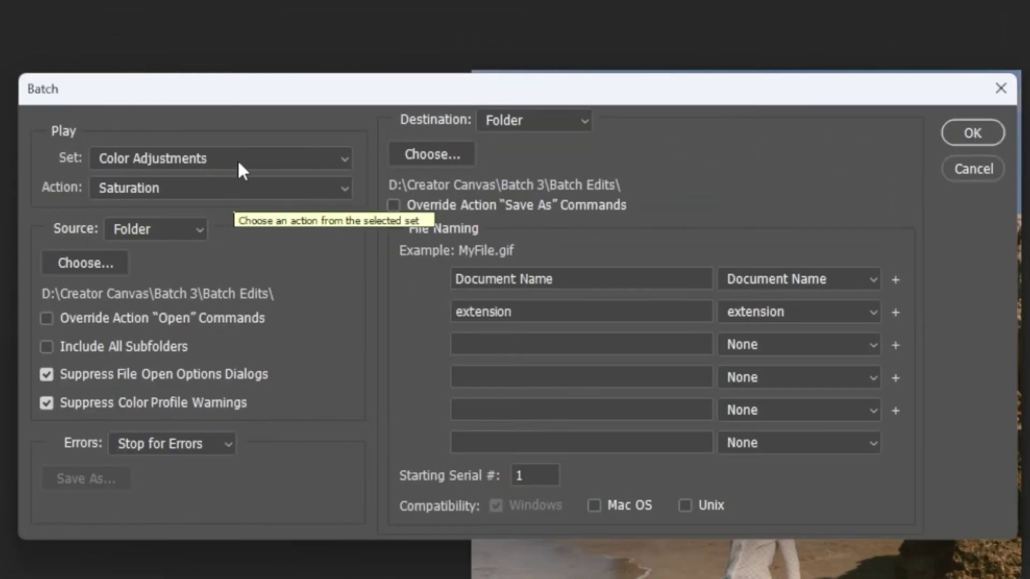
click(162, 138)
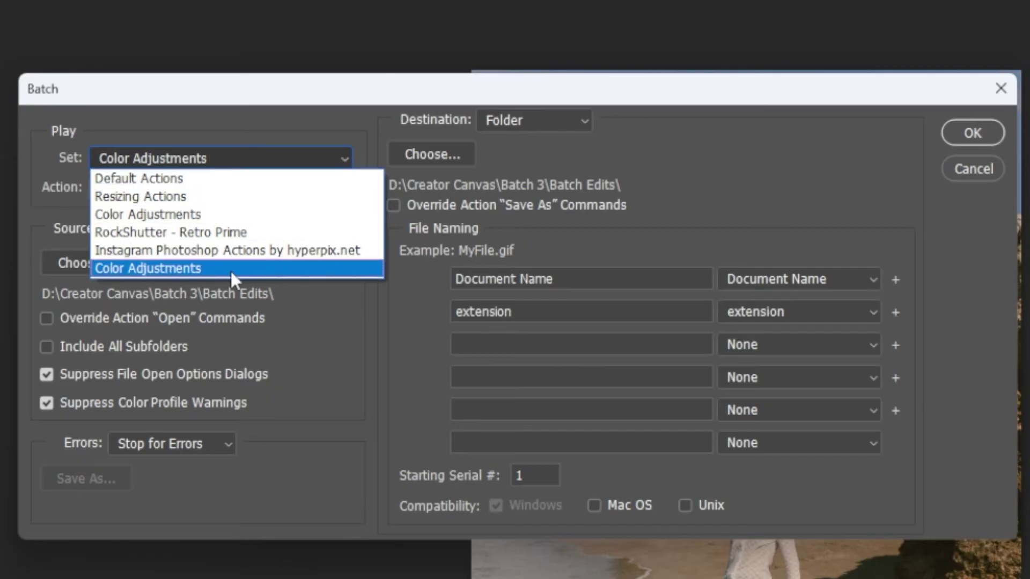
click(230, 268)
click(224, 186)
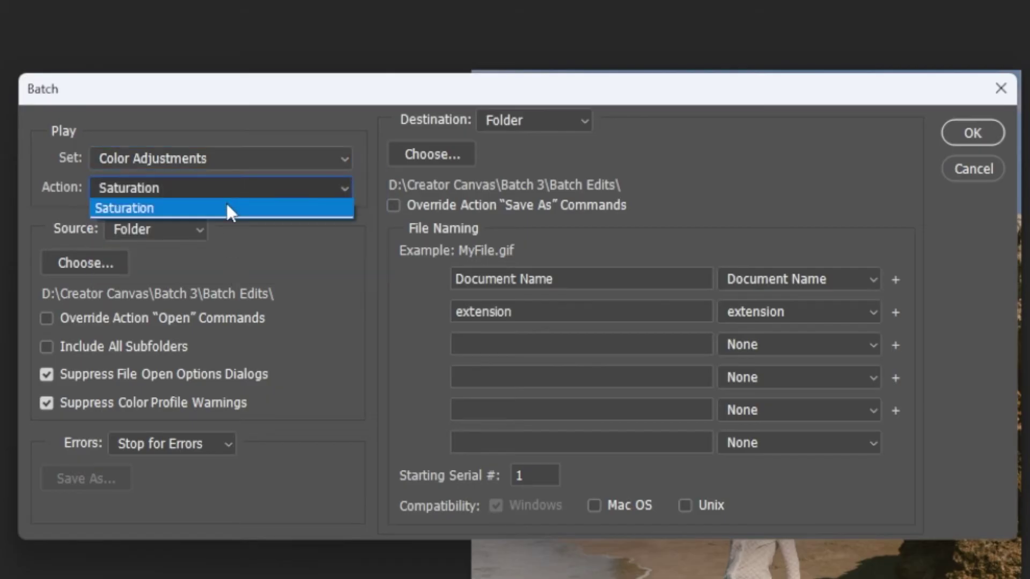
click(226, 209)
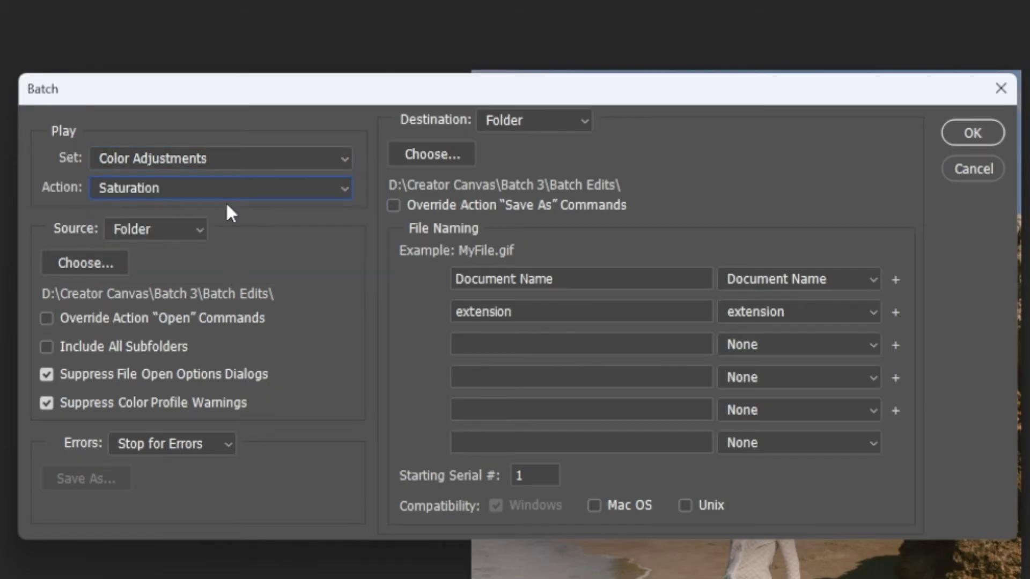
click(137, 227)
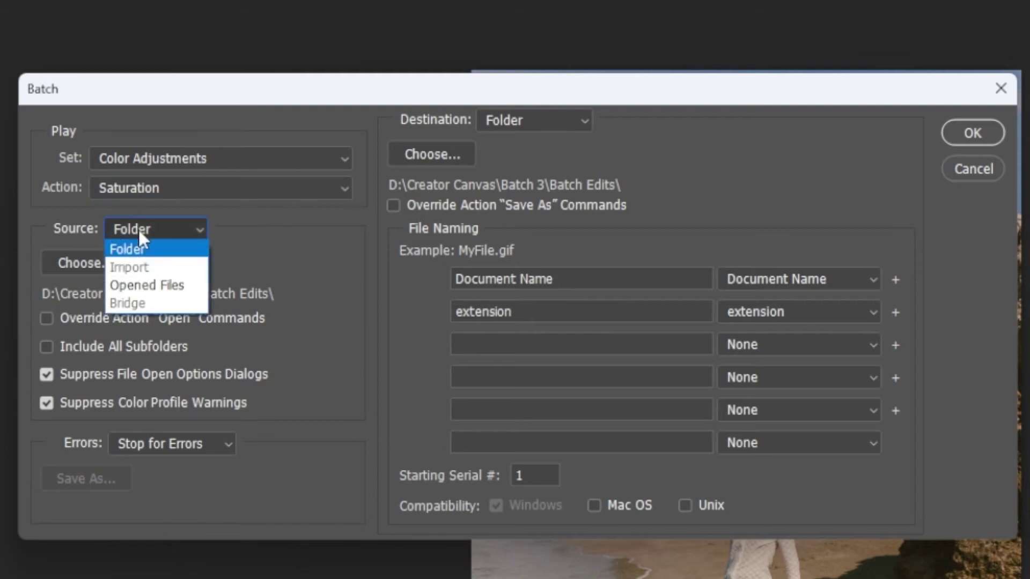
click(143, 252)
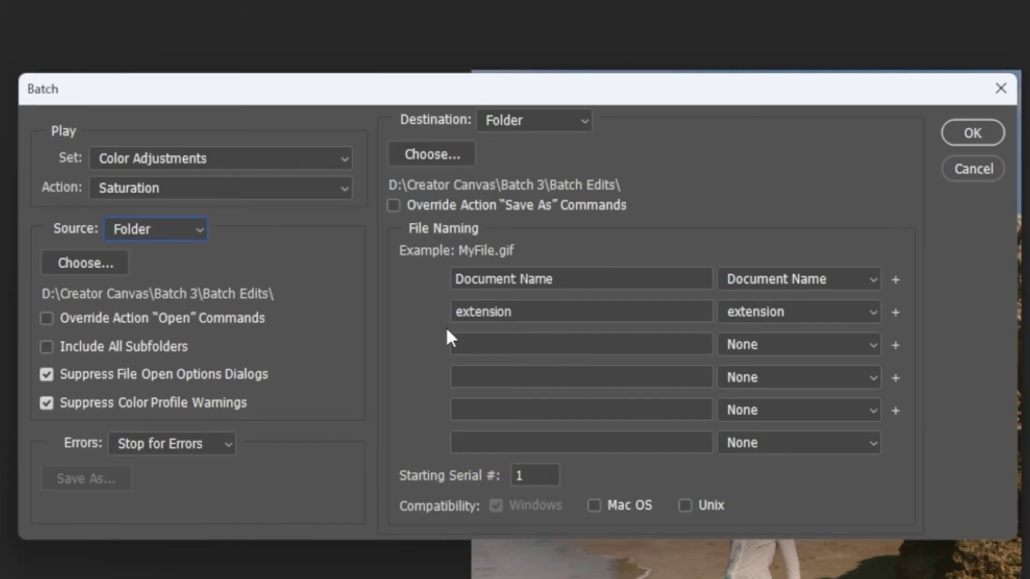
click(561, 110)
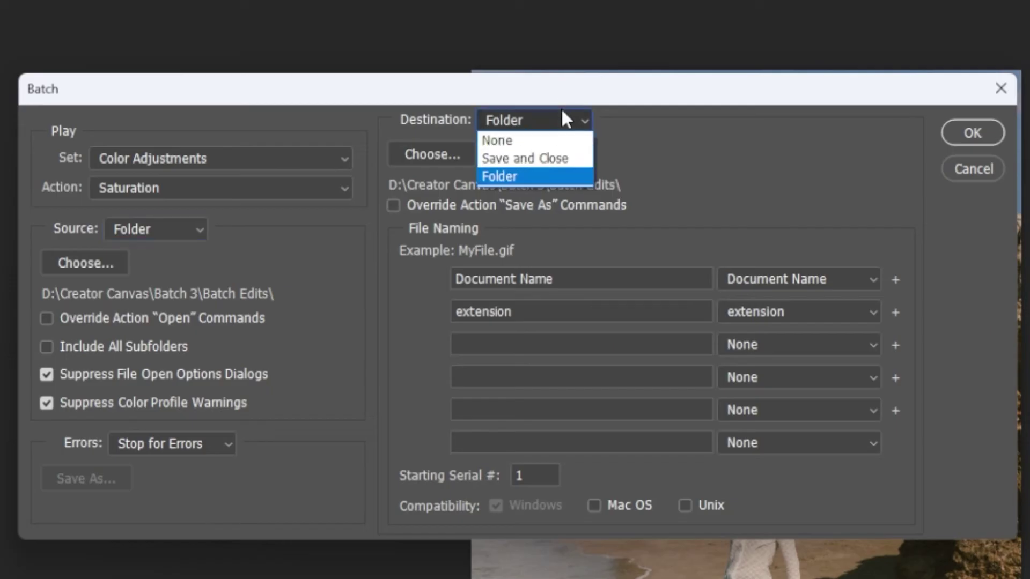
click(546, 180)
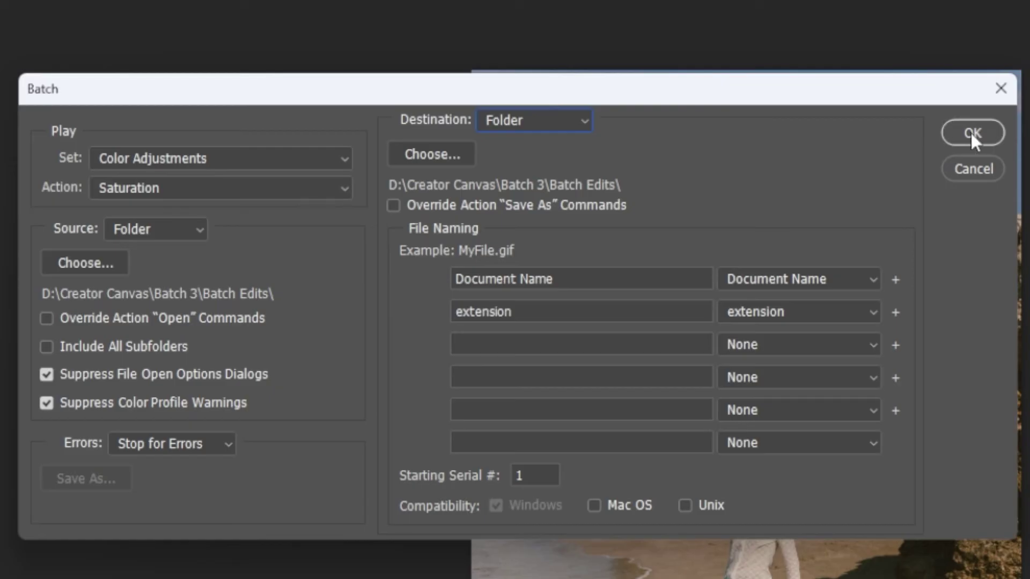
Check the output file naming, then run the batch on the beach photo folder
click(696, 279)
click(971, 141)
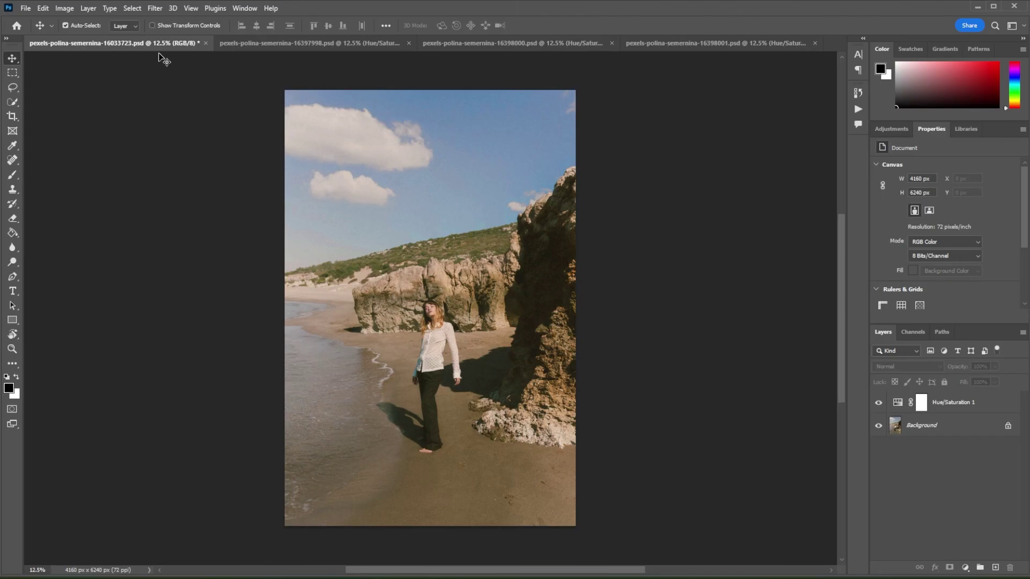
View processed photos 16397998, 16398000 and 16398001 in turn
click(280, 42)
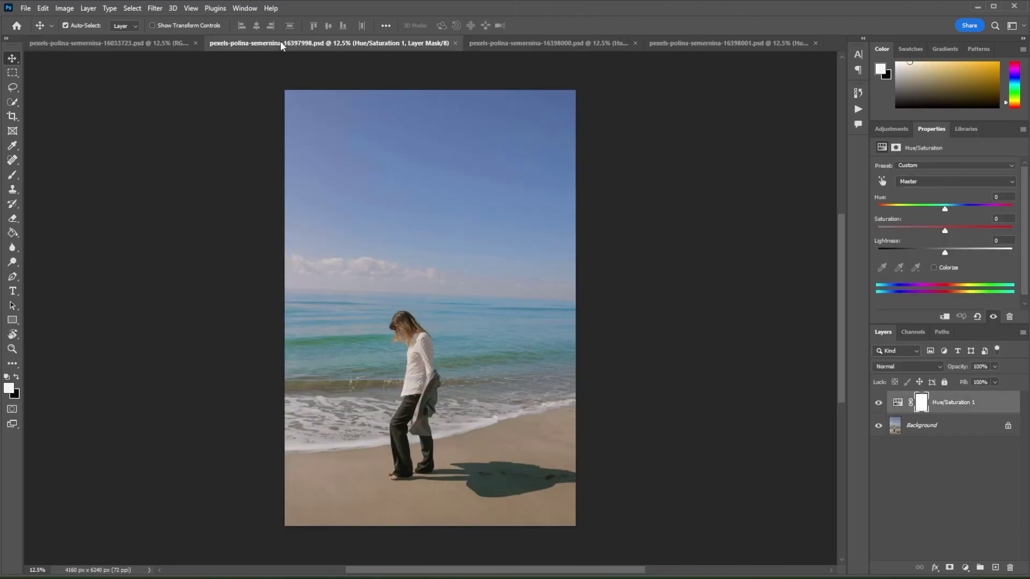
click(509, 41)
click(692, 42)
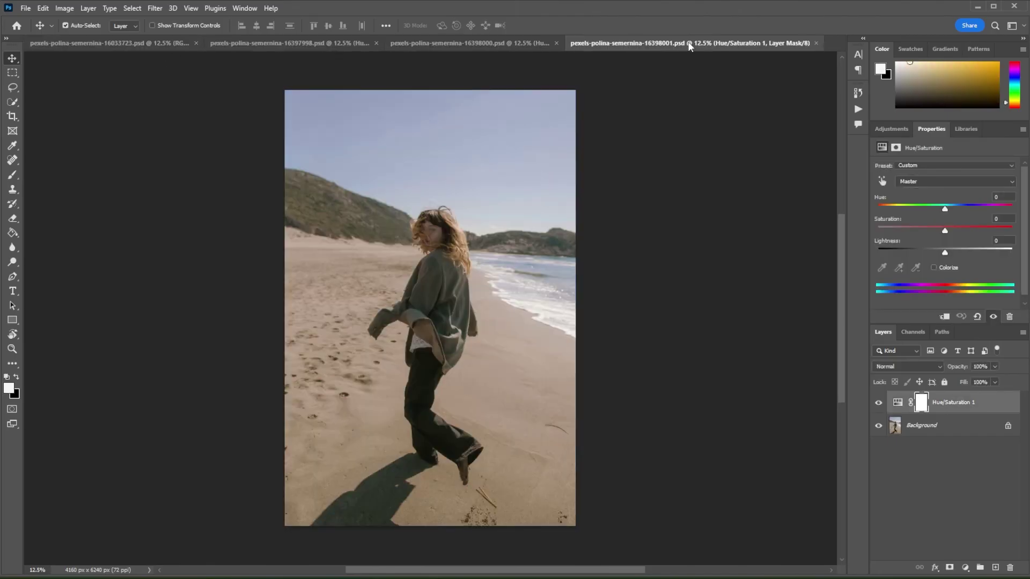